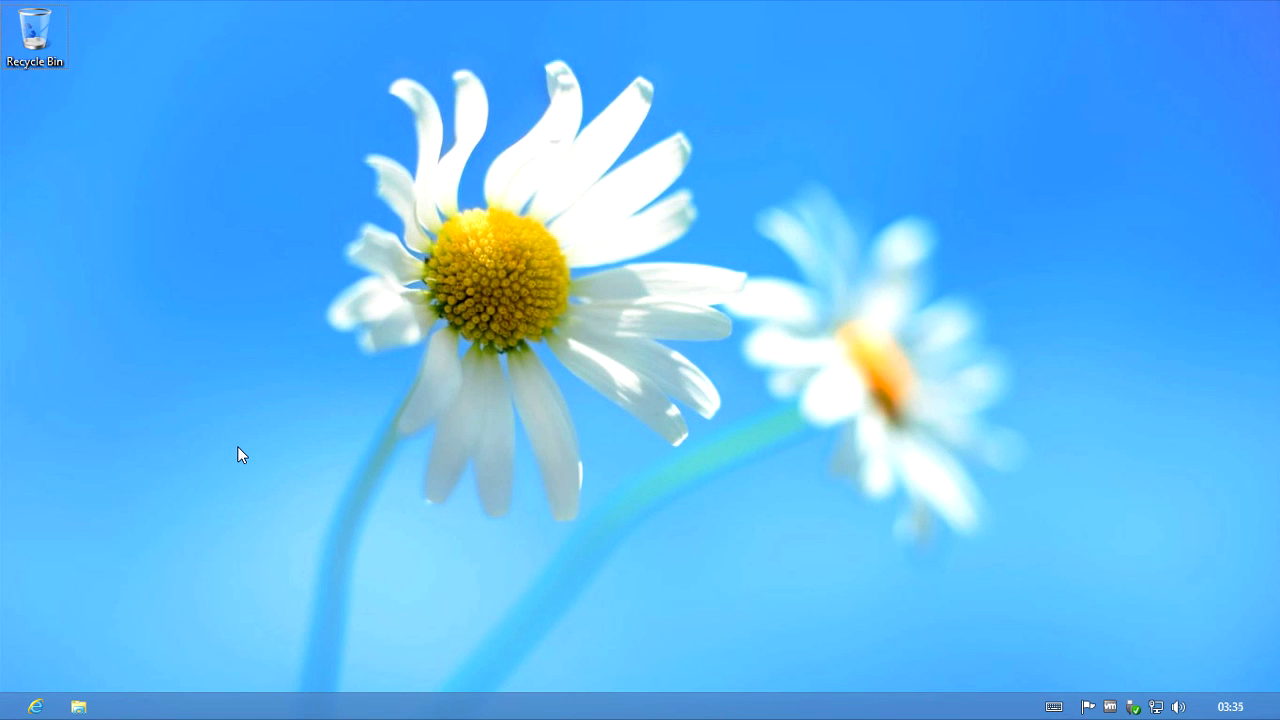
- Launch an elevated Command Prompt via Win+X, approve UAC, and centre the window
{"action": "key", "text": "super+x"}
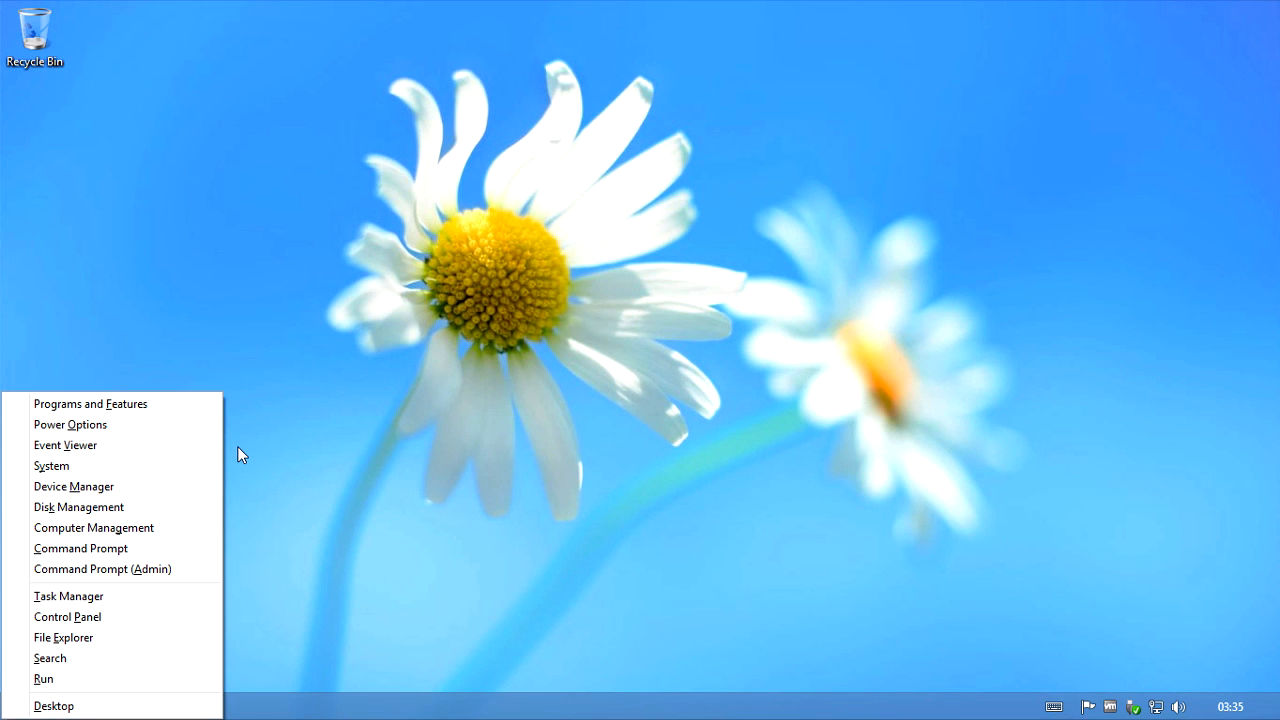
{"action": "left_click", "coordinate": [118, 572]}
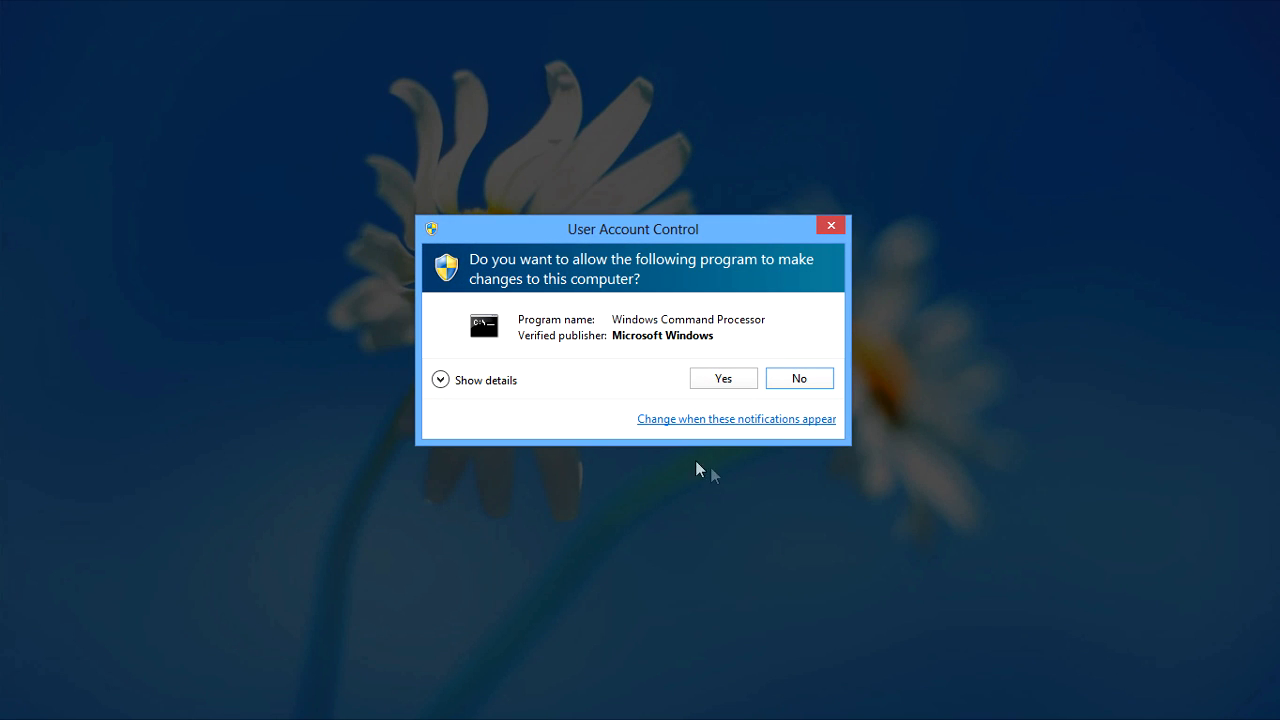
{"action": "left_click", "coordinate": [723, 378]}
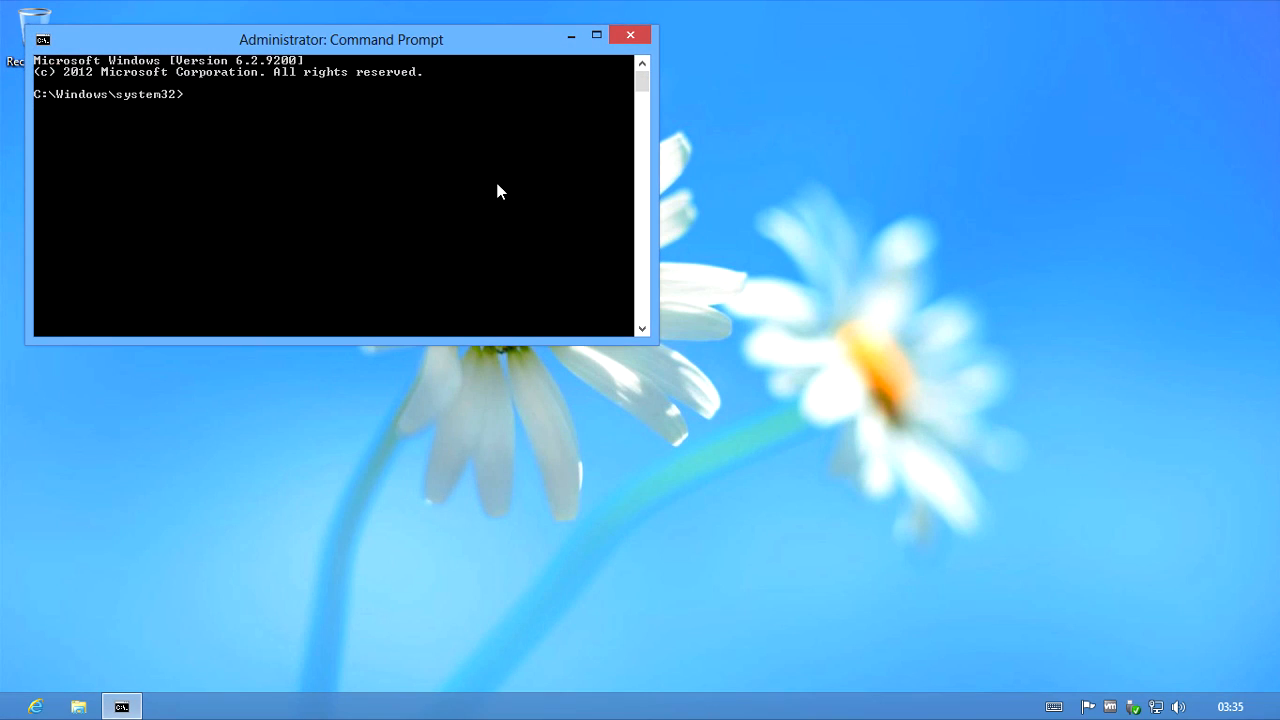
{"action": "left_click_drag", "start_coordinate": [442, 50], "coordinate": [751, 208]}
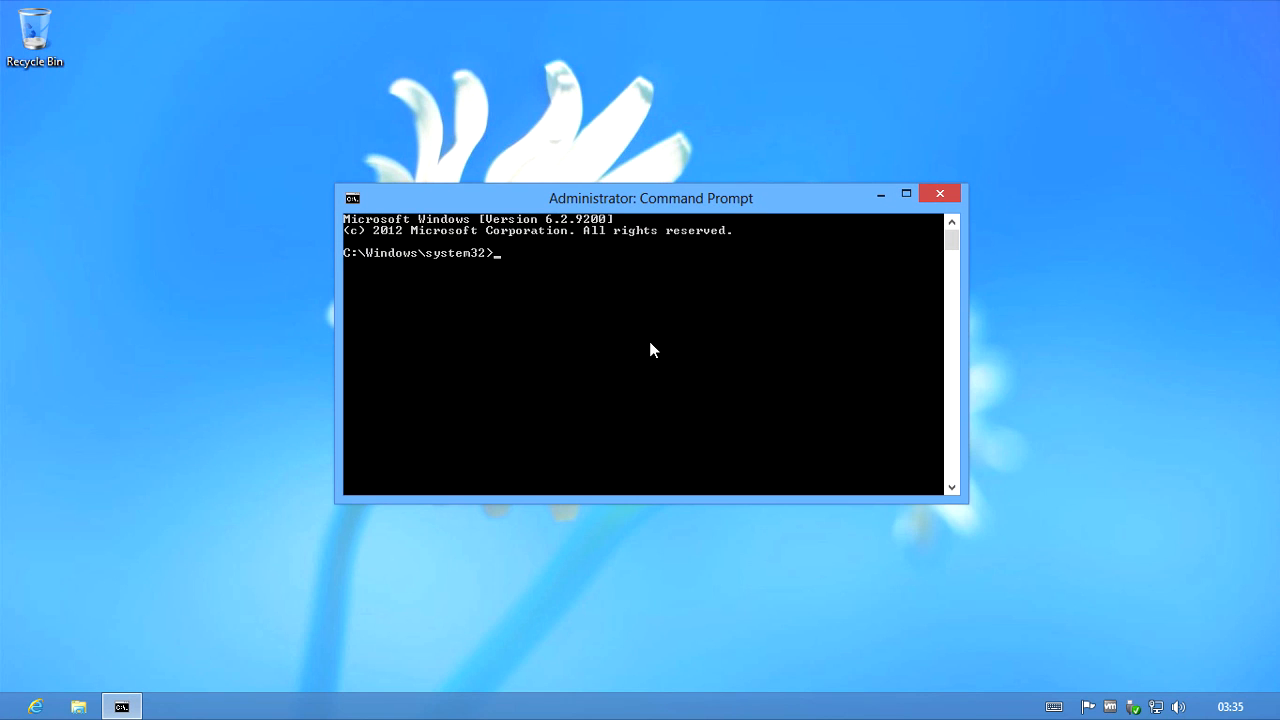
{"action": "type", "text": "bcded"}
{"action": "type", "text": "it /set "}
{"action": "type", "text": "{bootmgr} "}
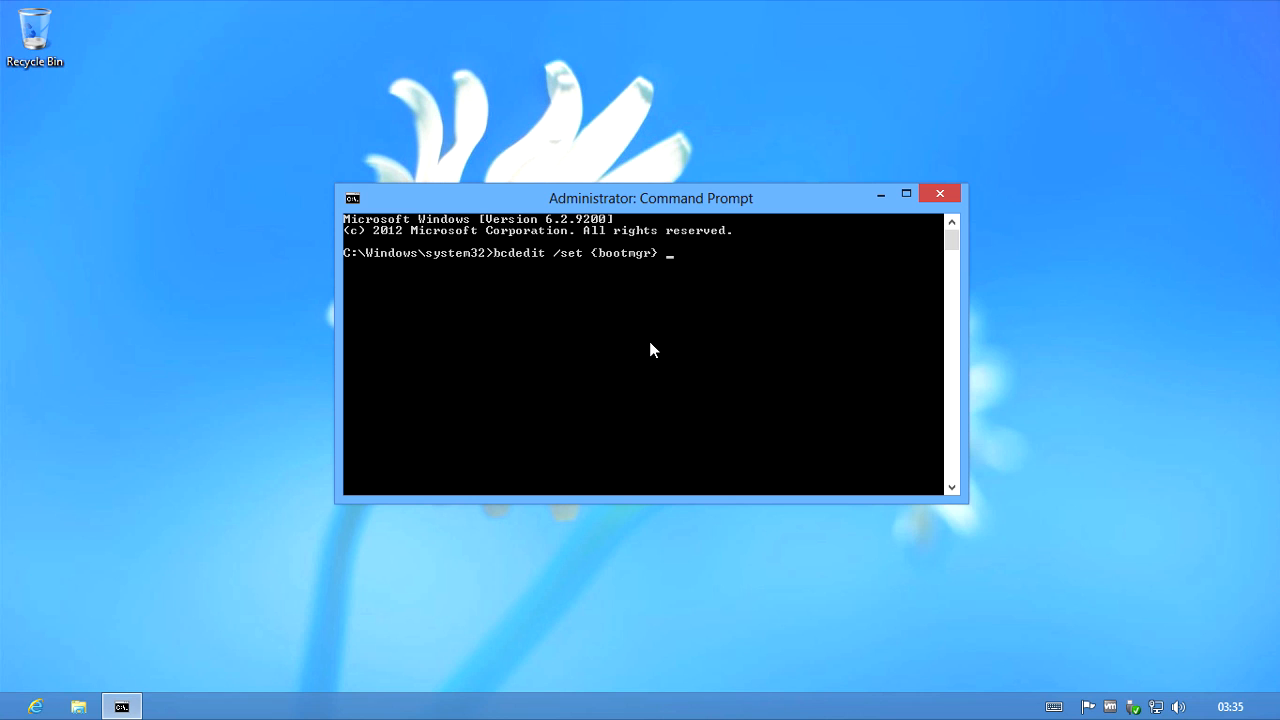
{"action": "type", "text": "dis"}
{"action": "type", "text": "playboot"}
{"action": "type", "text": "menu"}
{"action": "type", "text": " yes"}
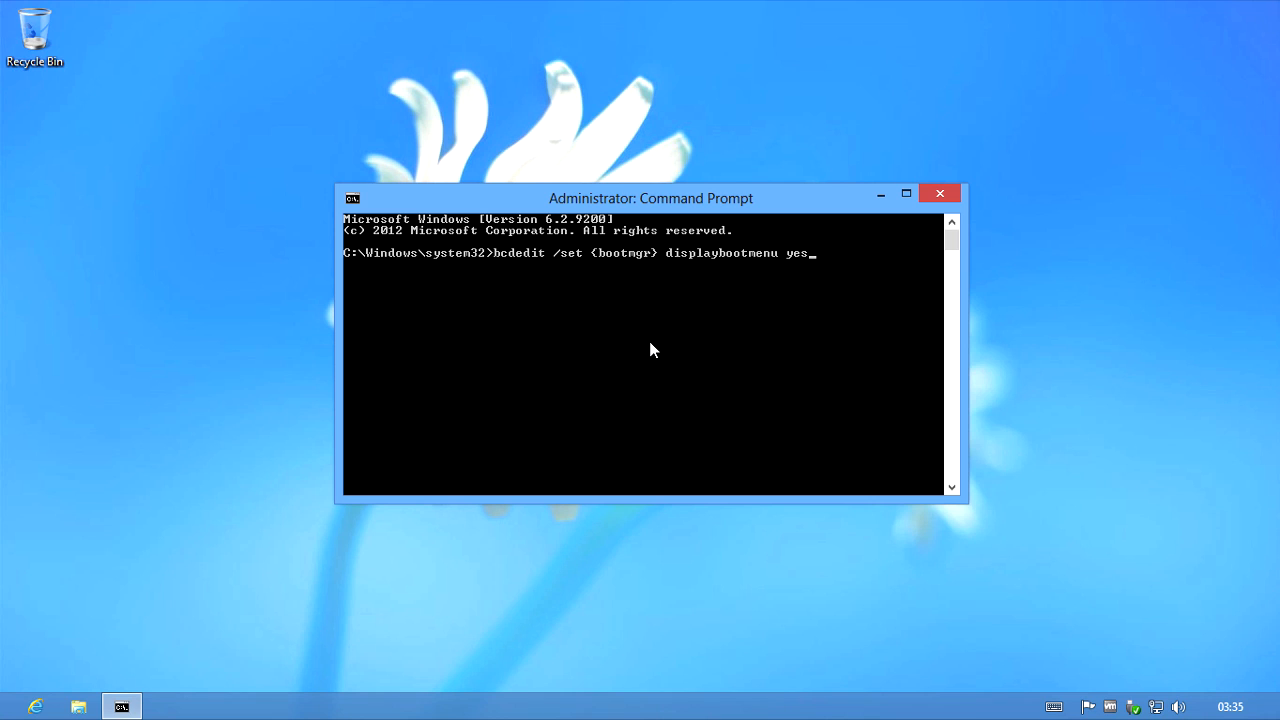
- Run bcdedit /set {bootmgr} displaybootmenu yes so the boot menu is enabled
{"action": "key", "text": "Return"}
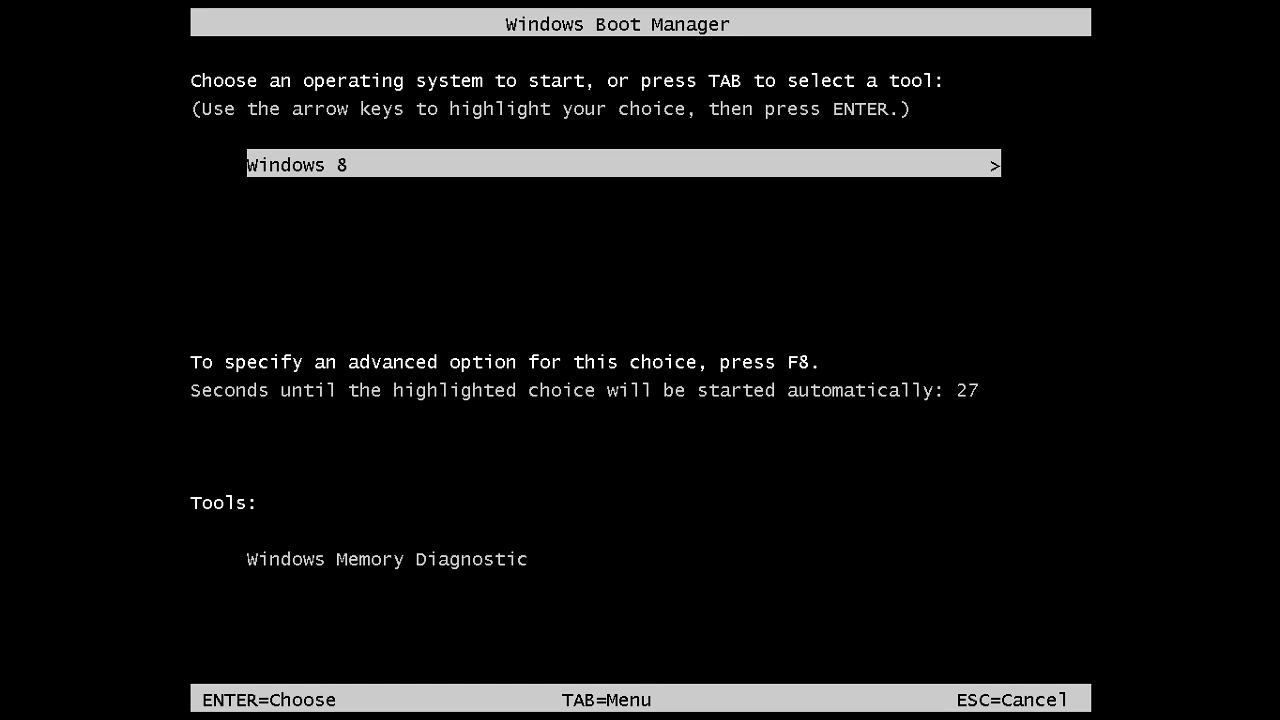
- From the Windows Boot Manager menu, proceed to the Startup Settings advanced boot options
{"action": "key", "text": "Return"}
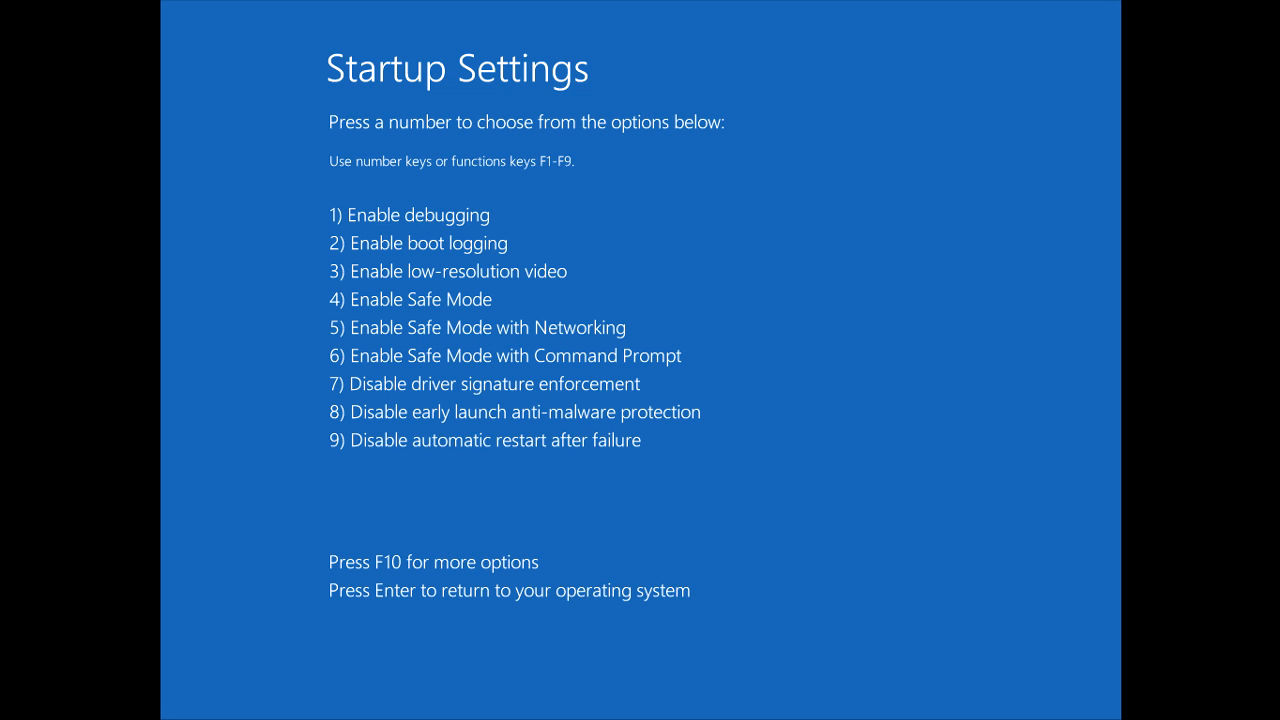